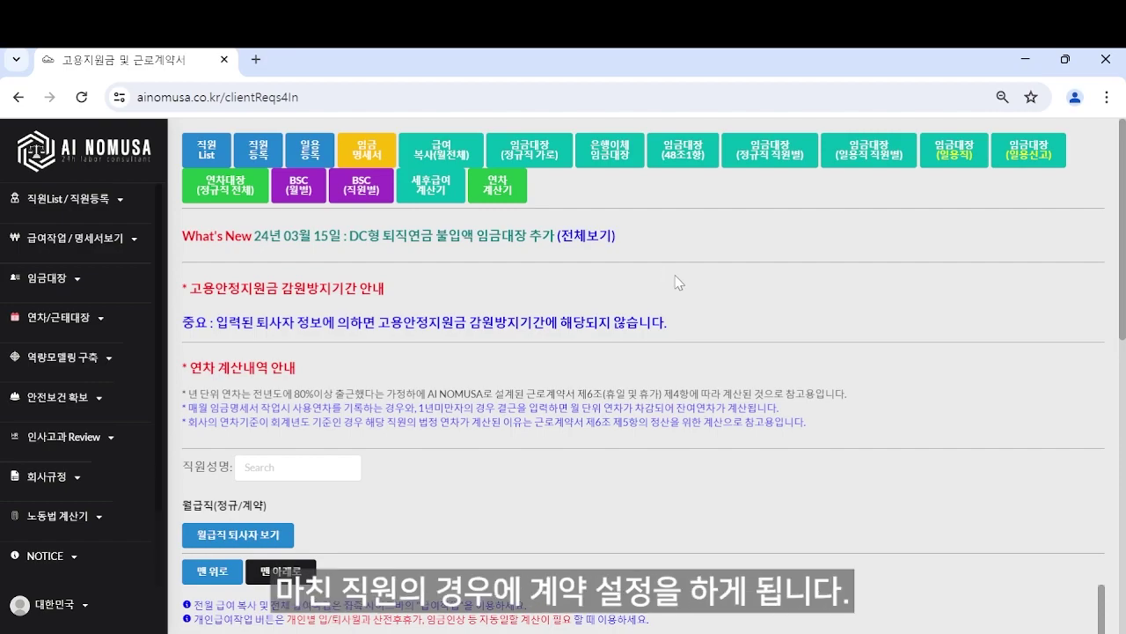
# Open the second listed employee's personnel information and set the contract type to 일반계약직 in the contract/probation settings (1-2).
pyautogui.scroll(-3, 703, 445)
pyautogui.scroll(-3, 704, 451)
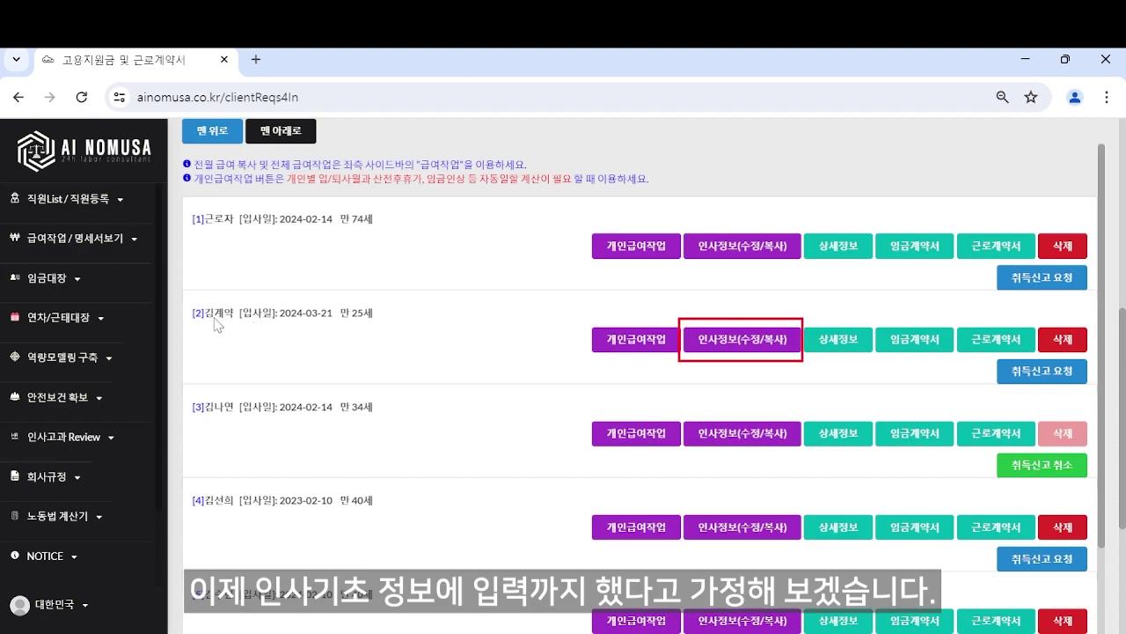
pyautogui.click(726, 346)
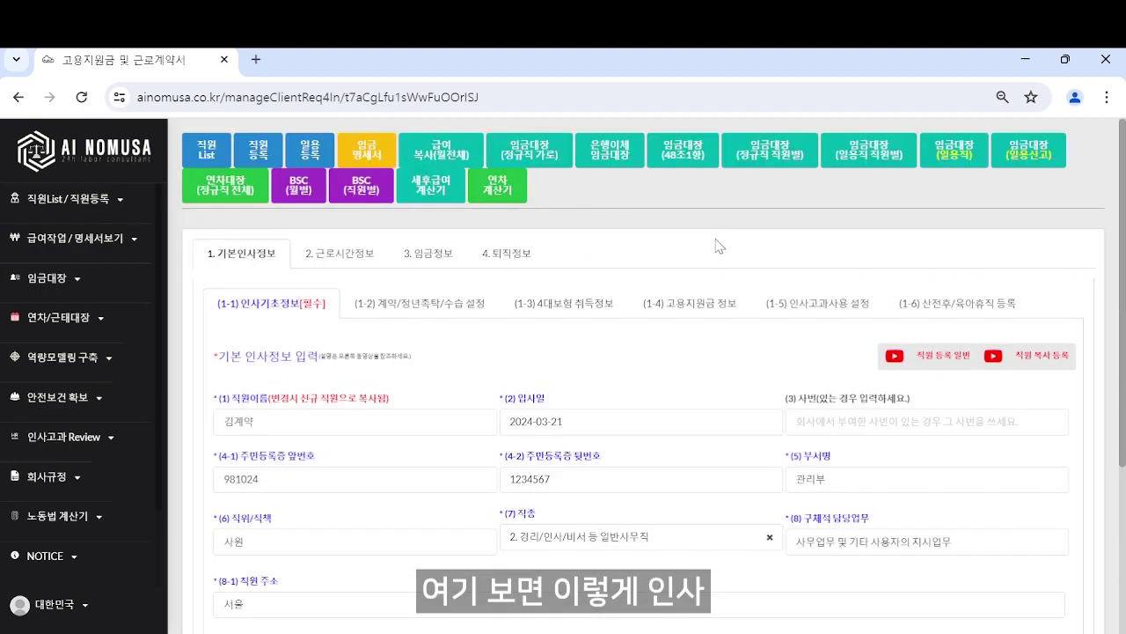
pyautogui.scroll(-2, 452, 520)
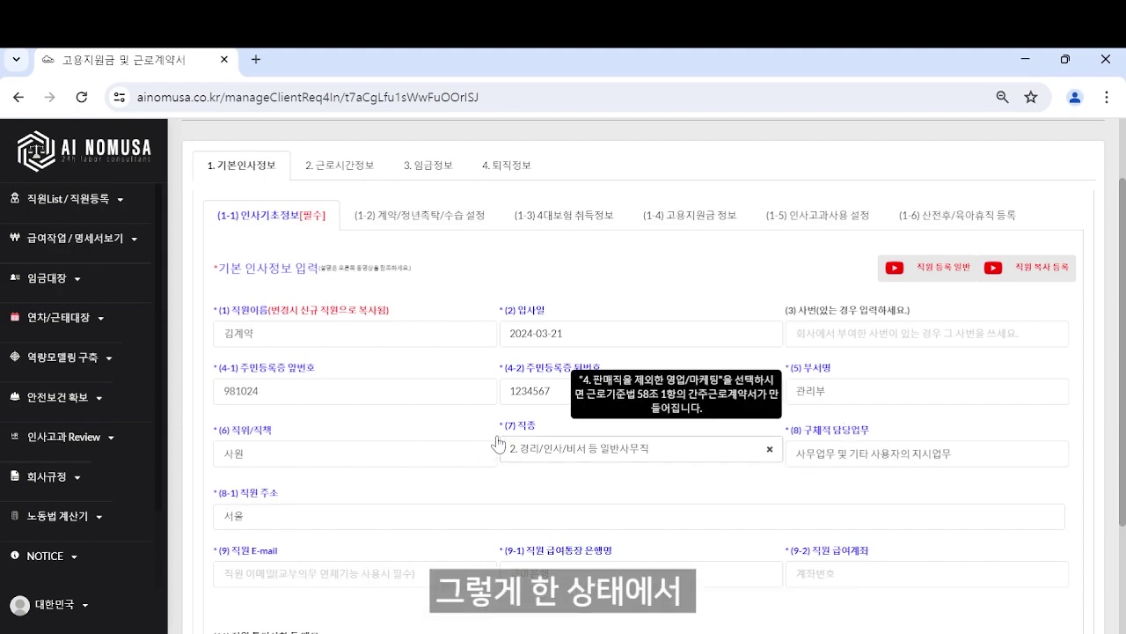
pyautogui.click(431, 225)
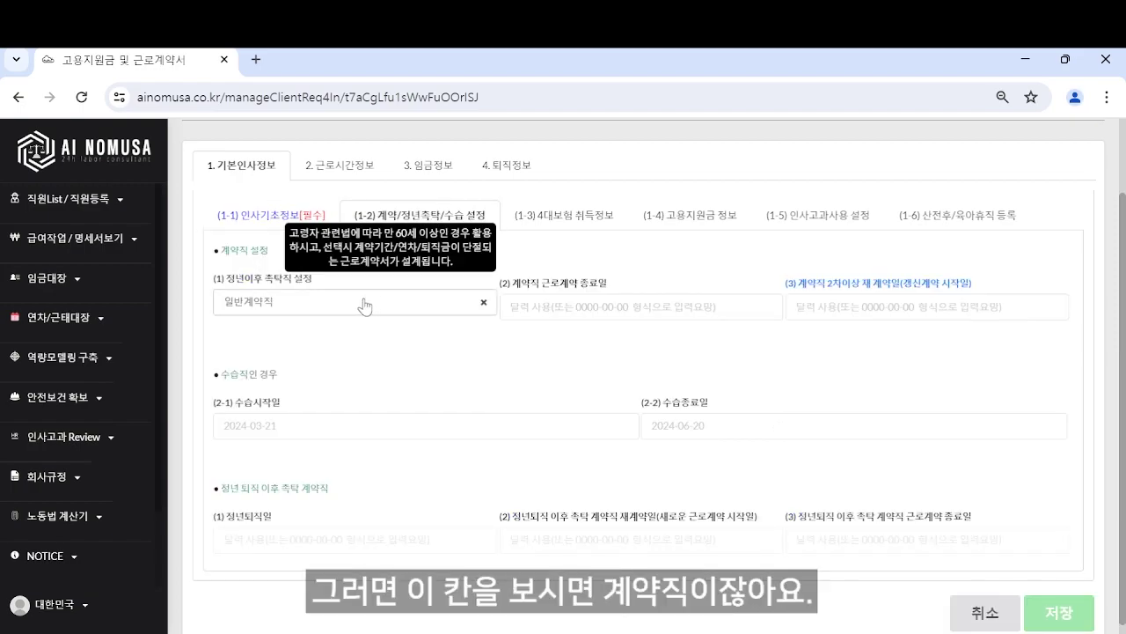
pyautogui.click(445, 306)
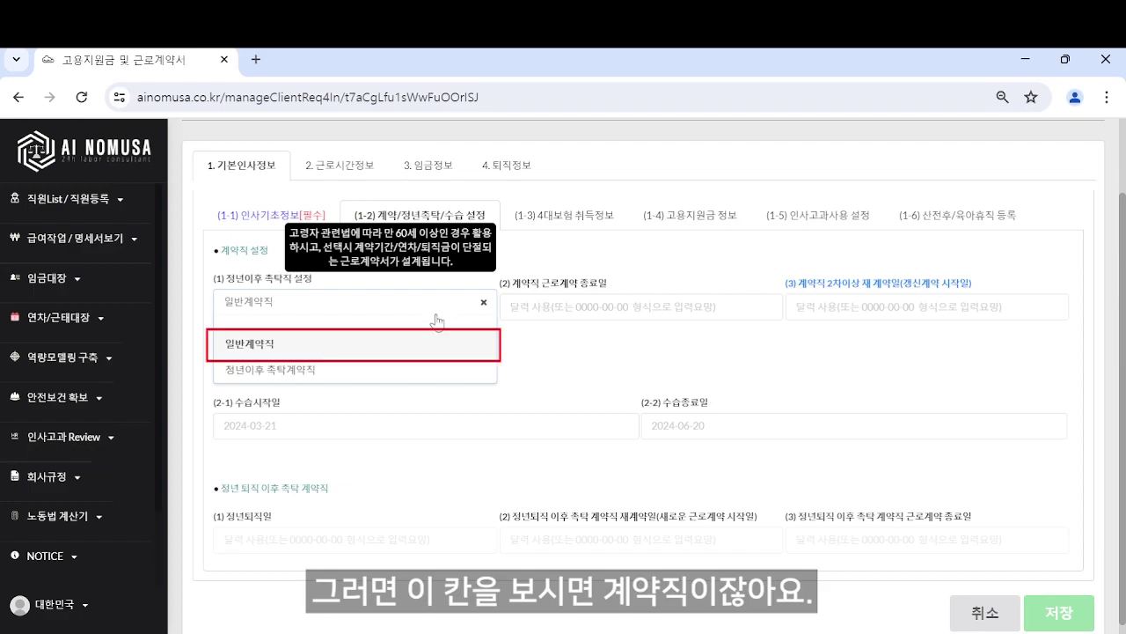
pyautogui.click(270, 345)
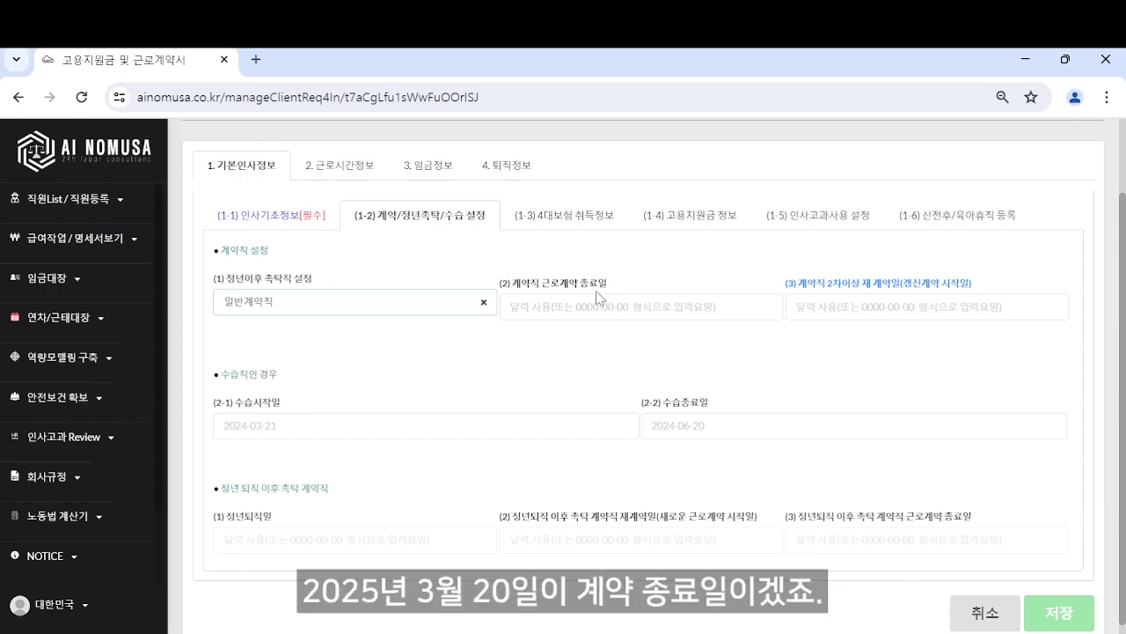
# Set the fixed-term contract end date (계약직 근로계약 종료일) to 2025-03-20.
pyautogui.click(538, 307)
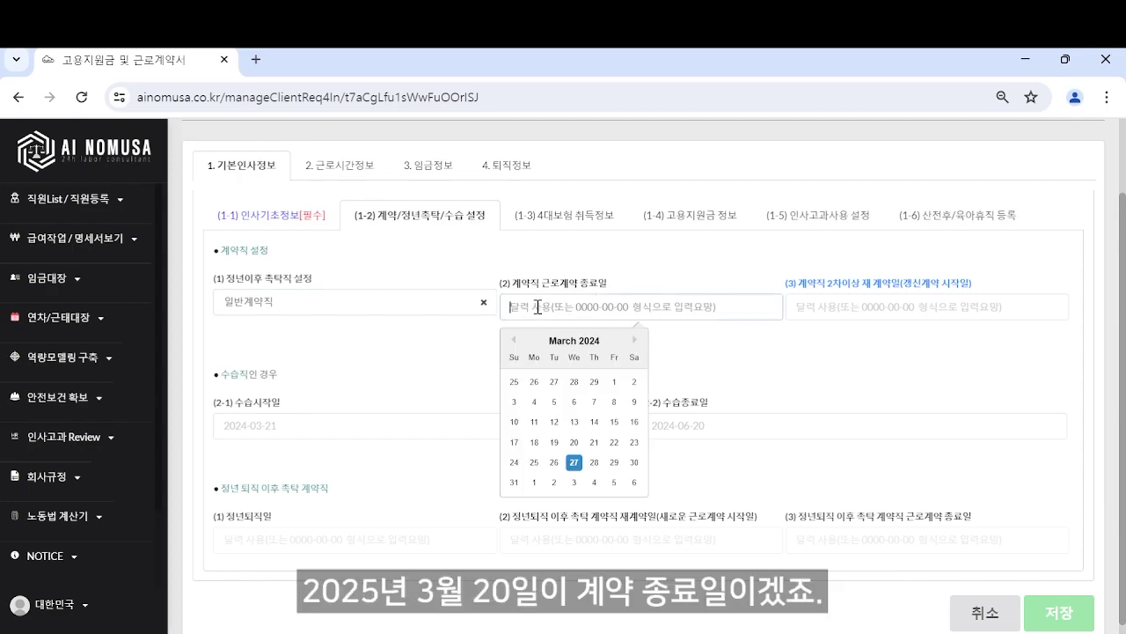
pyautogui.click(635, 341)
pyautogui.click(635, 341)
pyautogui.click(635, 340)
pyautogui.click(635, 341)
pyautogui.click(634, 340)
pyautogui.click(634, 341)
pyautogui.click(635, 341)
pyautogui.click(635, 340)
pyautogui.click(634, 341)
pyautogui.click(635, 341)
pyautogui.click(634, 341)
pyautogui.click(634, 341)
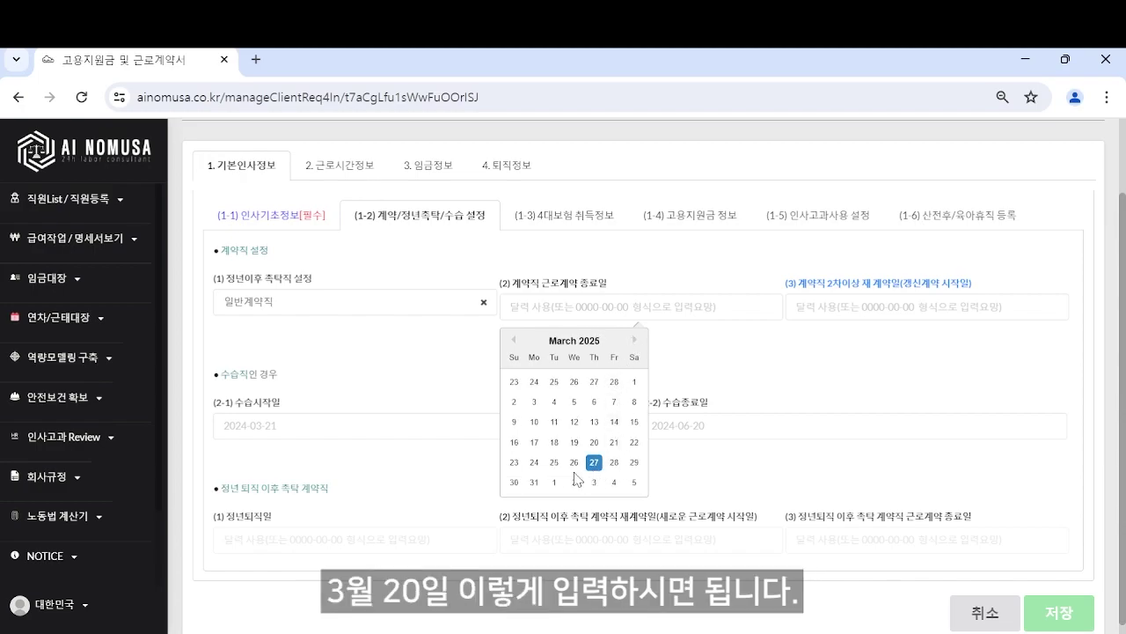
pyautogui.click(595, 444)
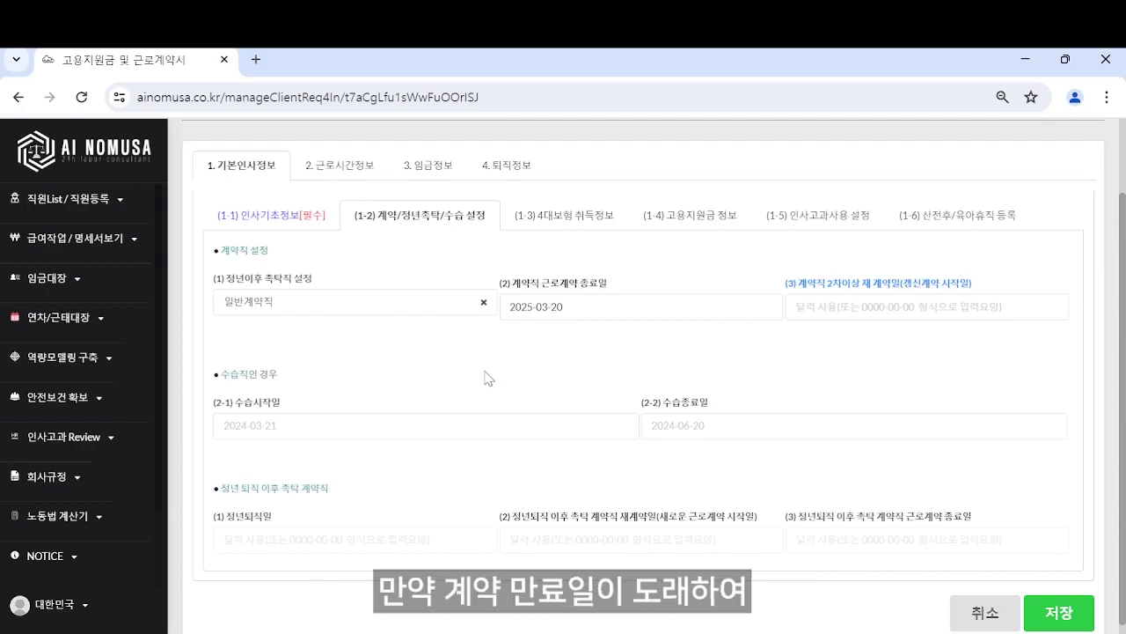
# Set the renewal contract start date (계약직 2차이상 재 계약일) to 2025-03-21.
pyautogui.scroll(1, 489, 379)
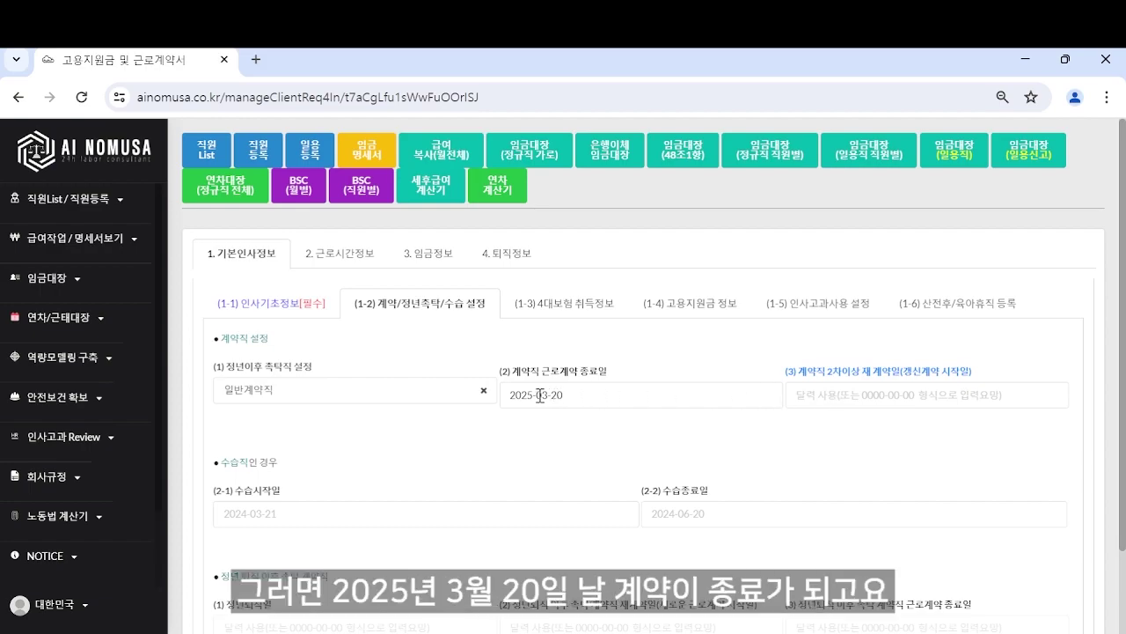
pyautogui.click(811, 392)
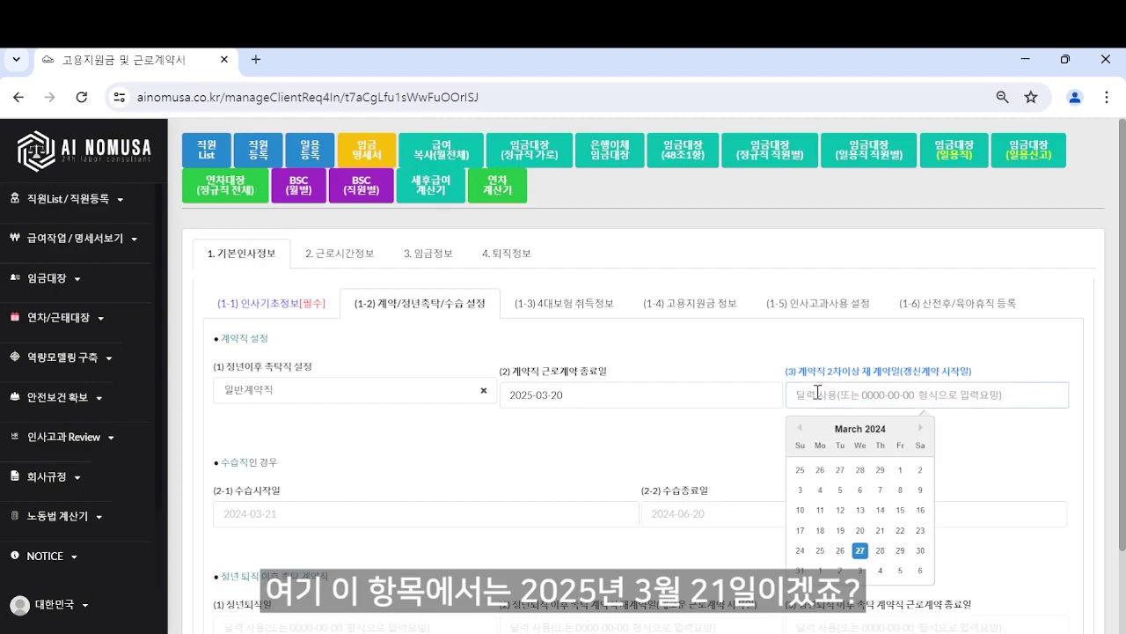
pyautogui.write('2025')
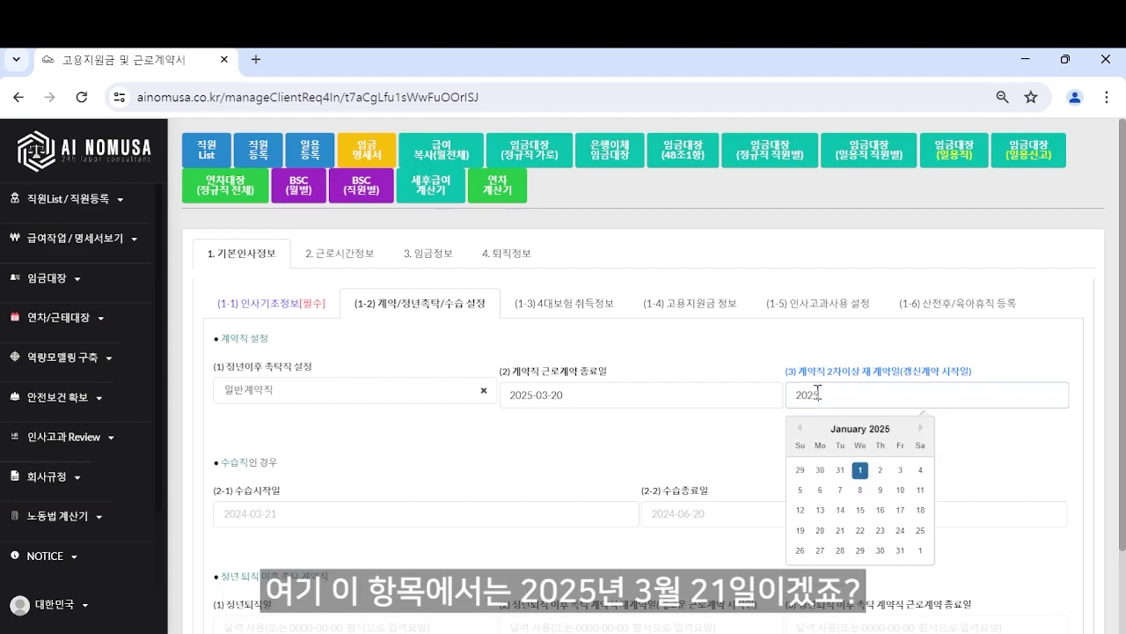
pyautogui.write('-03-21')
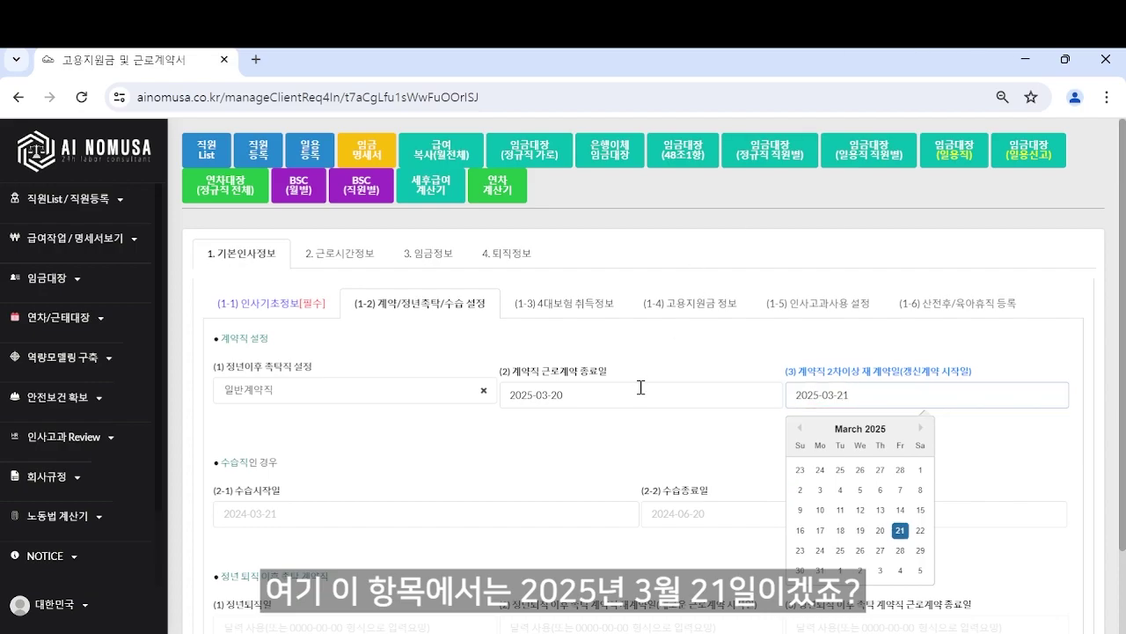
pyautogui.click(628, 465)
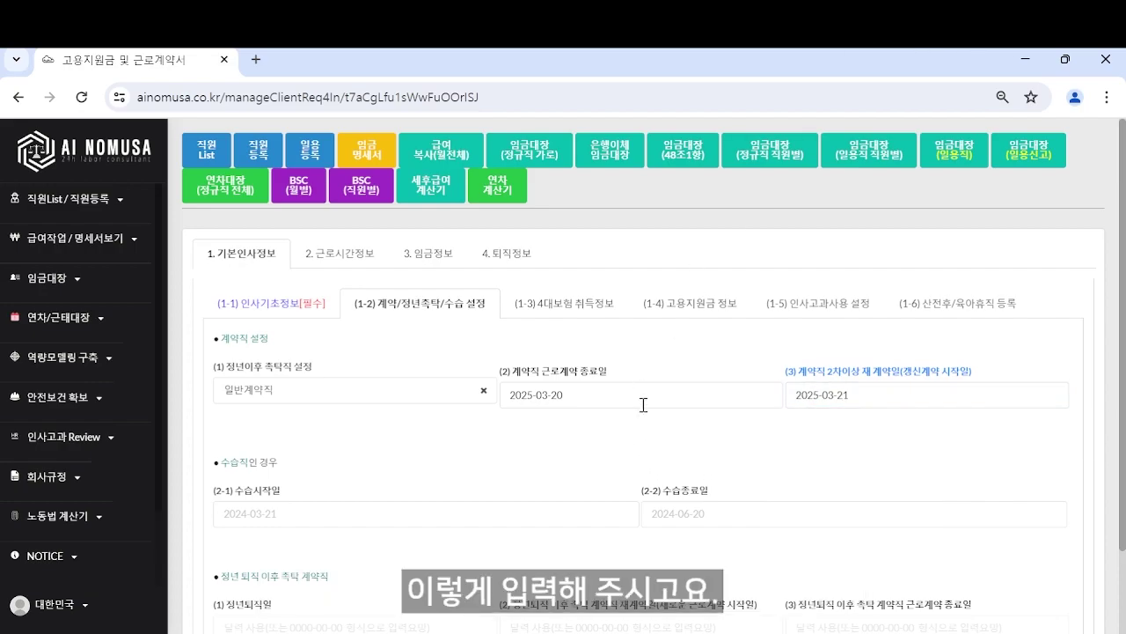
# Replace the fixed-term contract end date with the second contract's end date, 2026-03-20.
pyautogui.click(530, 394)
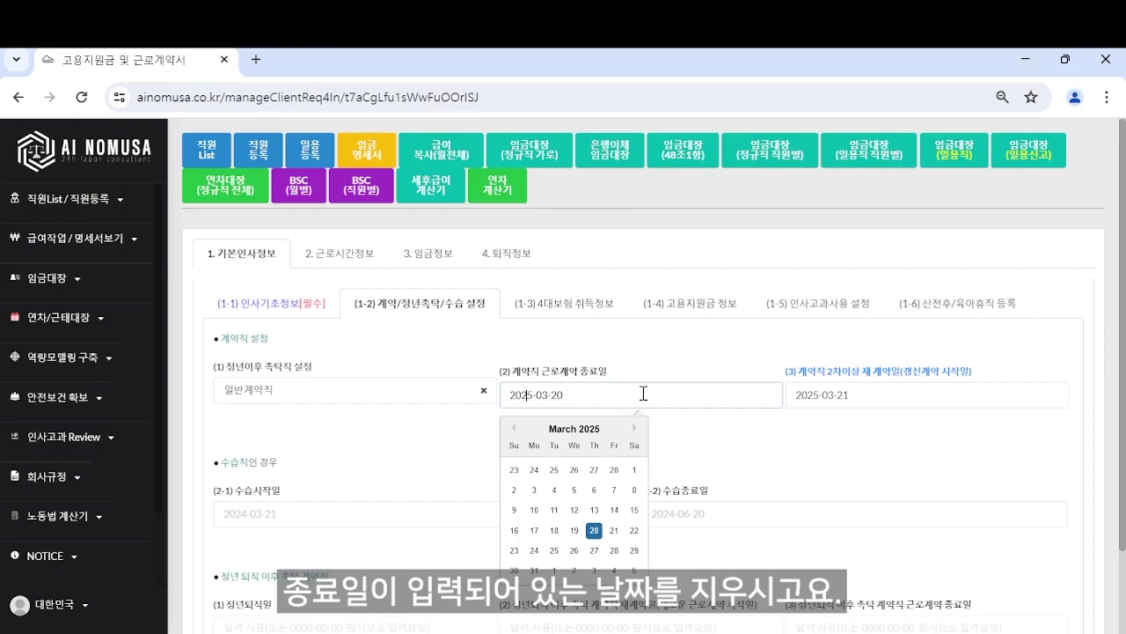
pyautogui.press('Right')
pyautogui.press('Right')
pyautogui.press('Right')
pyautogui.press('Right')
pyautogui.press('Right')
pyautogui.press('Right')
pyautogui.press('Right')
pyautogui.press('BackSpace')
pyautogui.press('BackSpace')
pyautogui.press('BackSpace')
pyautogui.press('BackSpace')
pyautogui.press('BackSpace')
pyautogui.press('BackSpace')
pyautogui.press('BackSpace')
pyautogui.press('BackSpace')
pyautogui.press('BackSpace')
pyautogui.press('BackSpace')
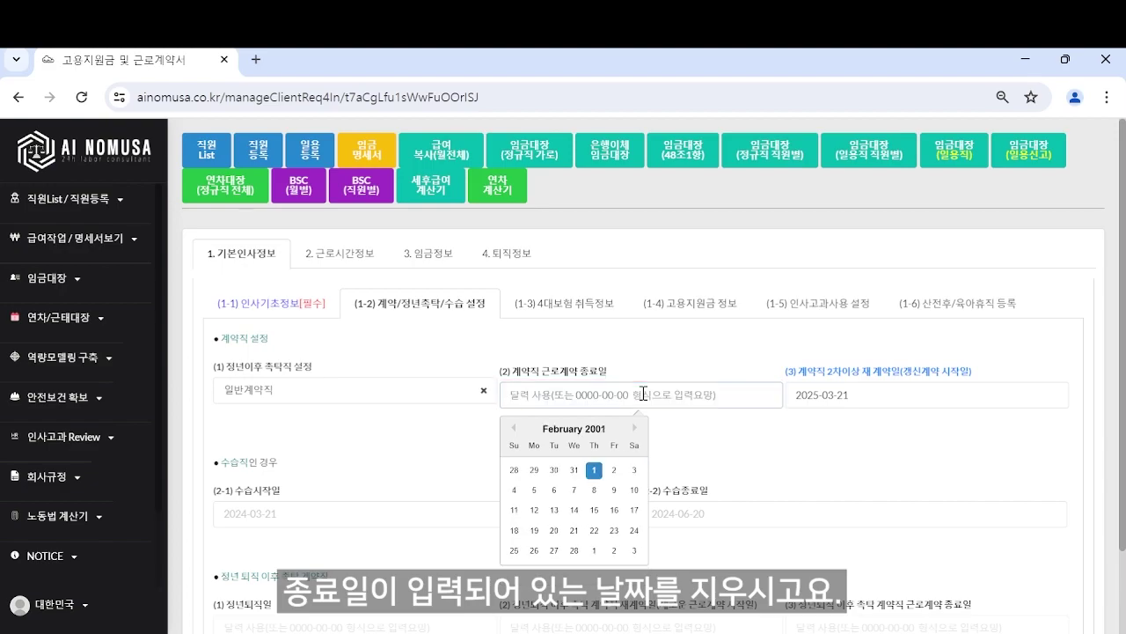
pyautogui.write('202')
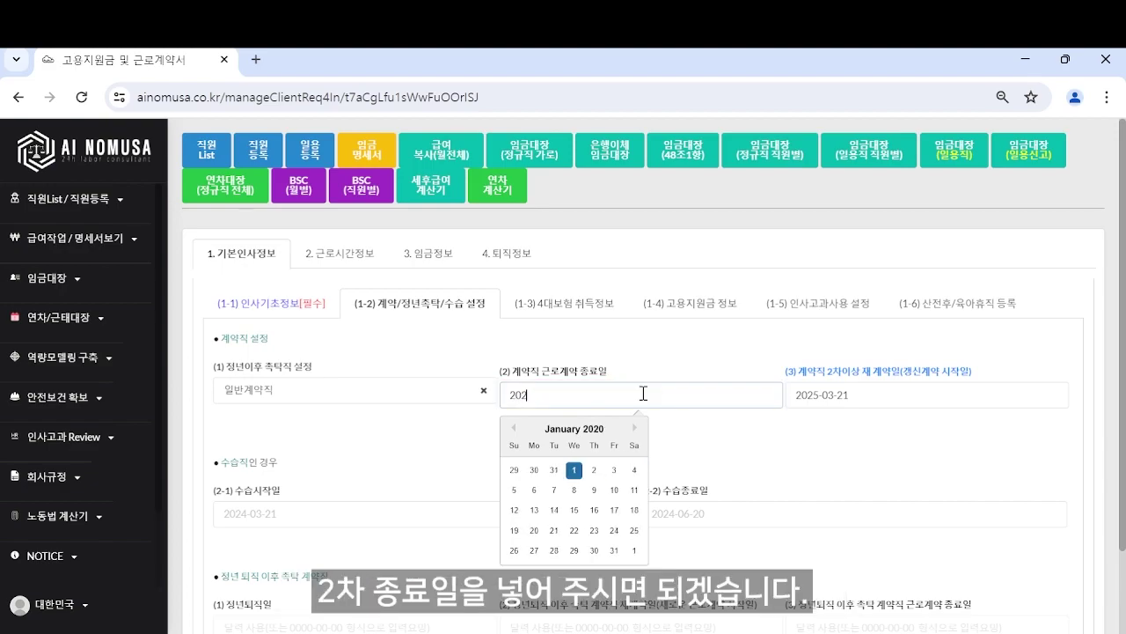
pyautogui.write('6')
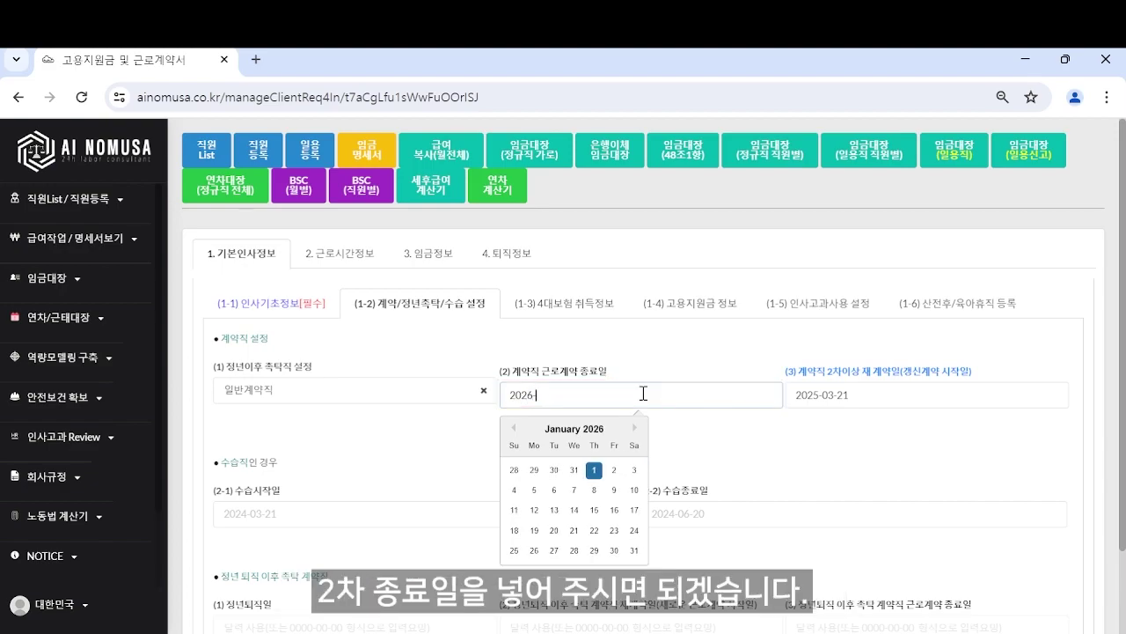
pyautogui.write('-03-20')
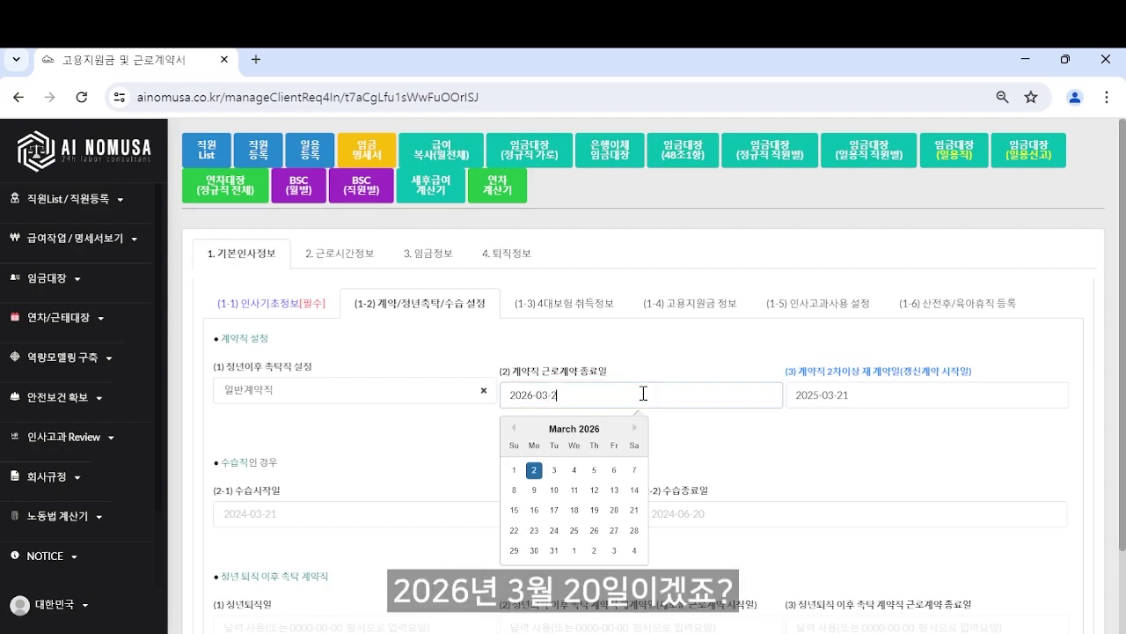
pyautogui.click(602, 366)
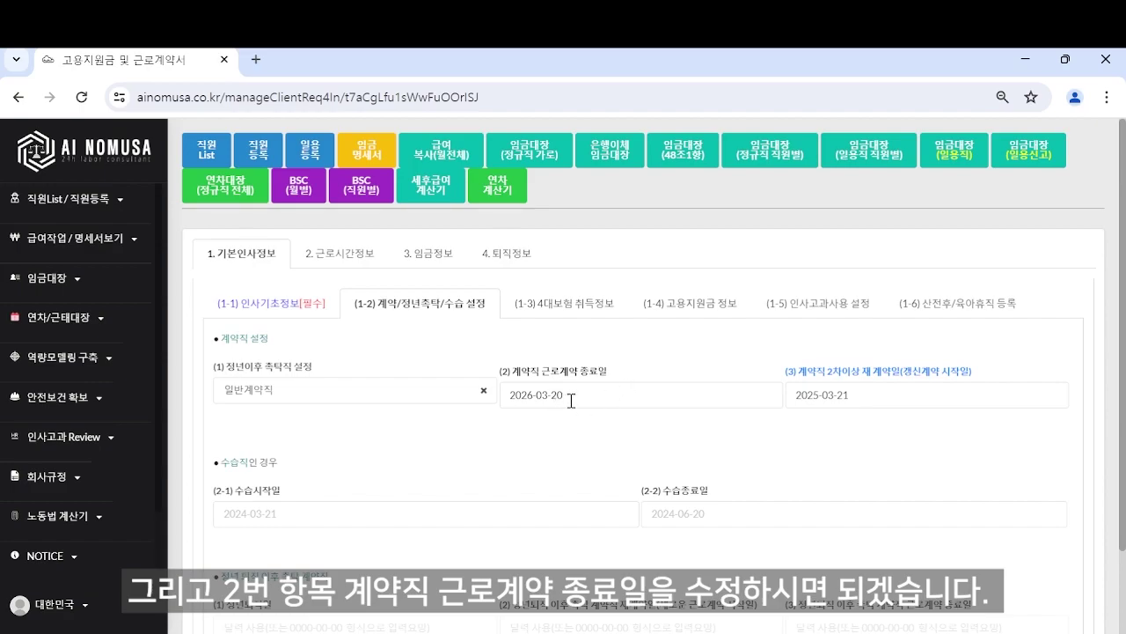
# Save the contract settings and open the second listed employee's employment contract (근로계약서) at the contract period clause.
pyautogui.scroll(-1, 571, 400)
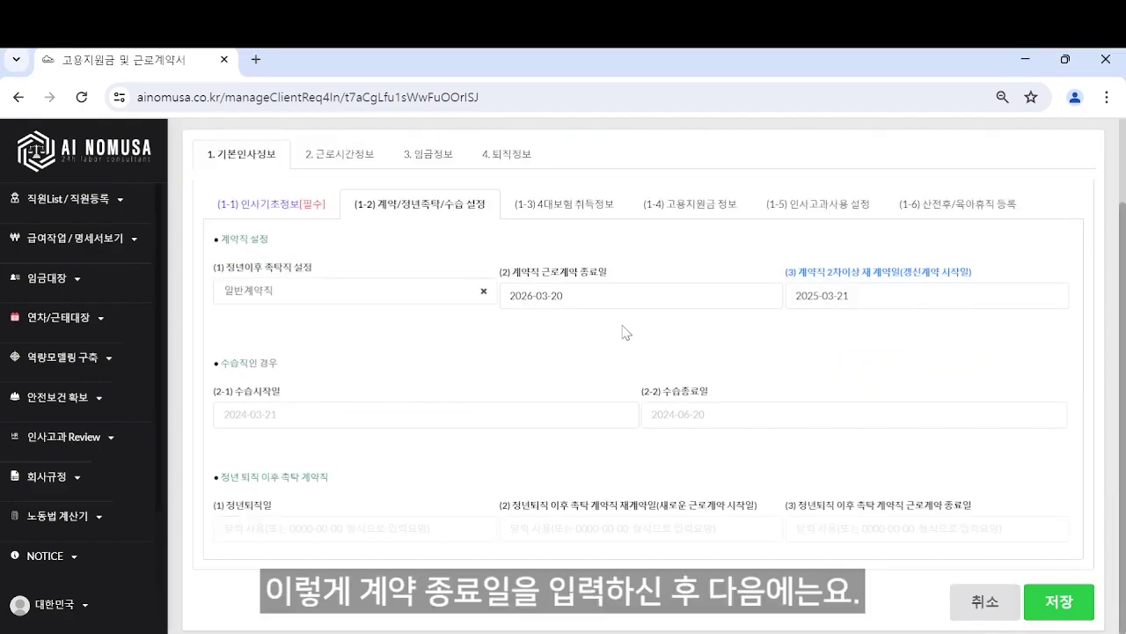
pyautogui.click(816, 295)
pyautogui.click(757, 302)
pyautogui.click(757, 305)
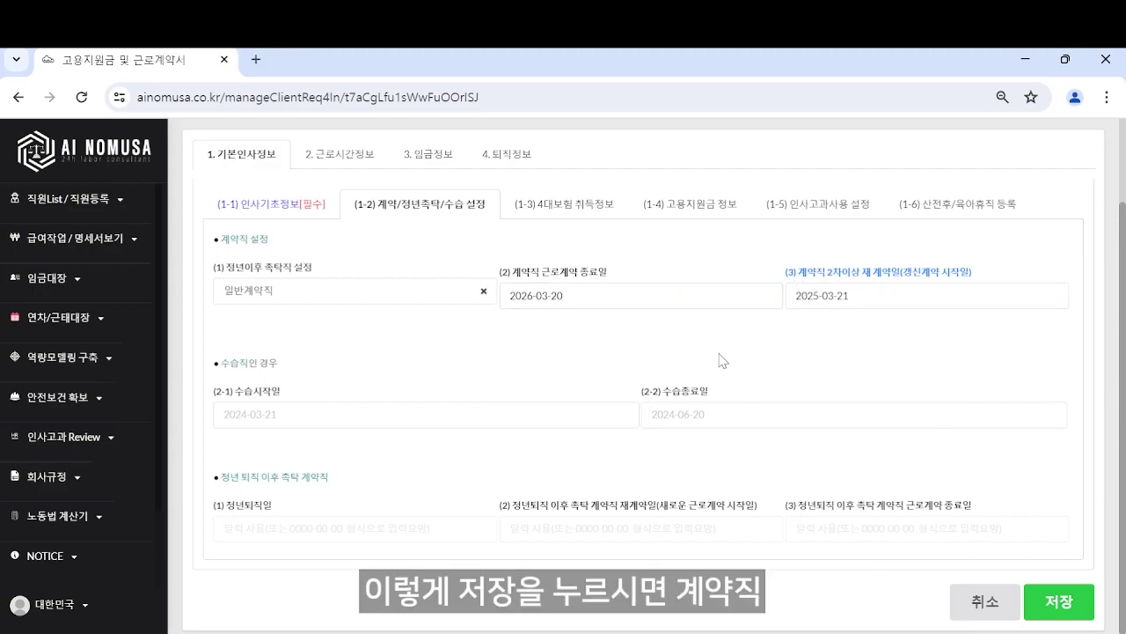
pyautogui.click(1070, 596)
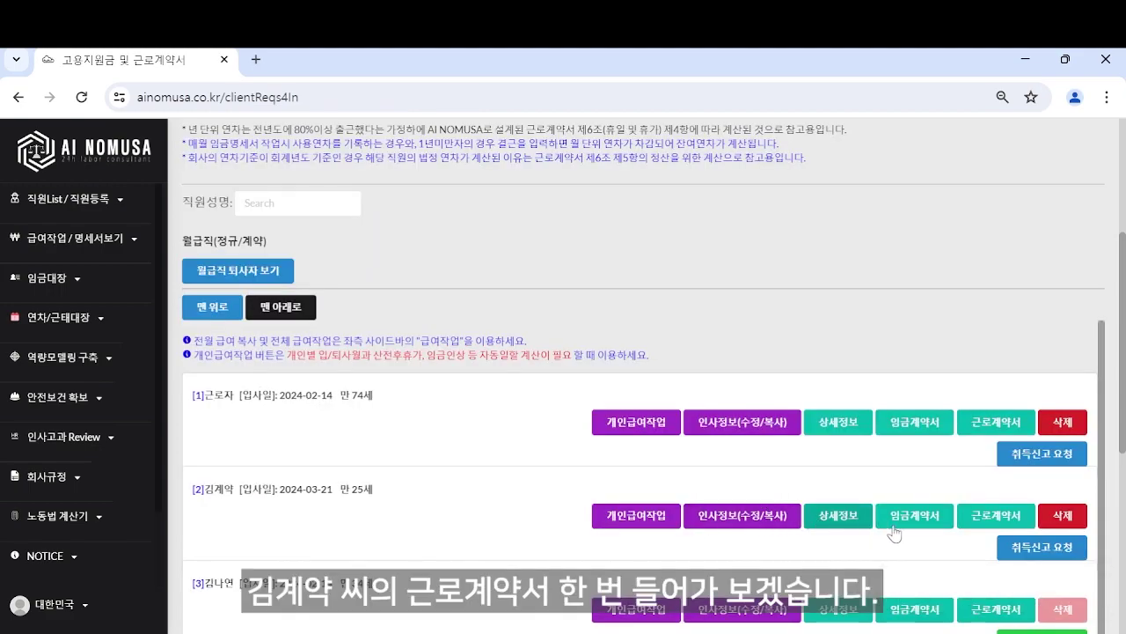
pyautogui.click(971, 516)
pyautogui.scroll(-2, 379, 391)
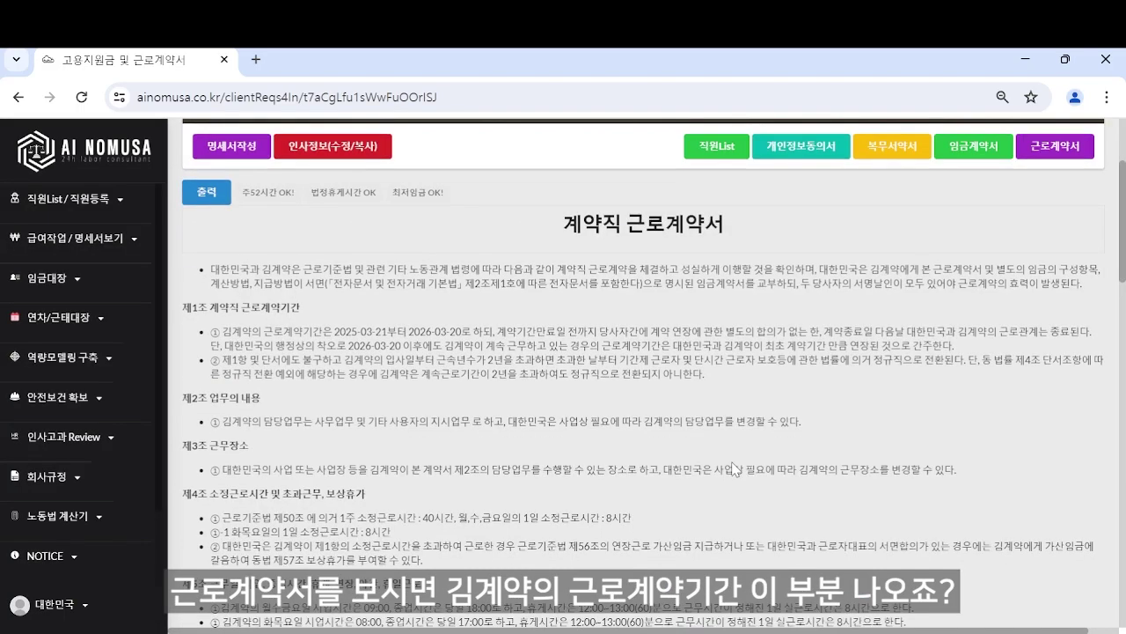